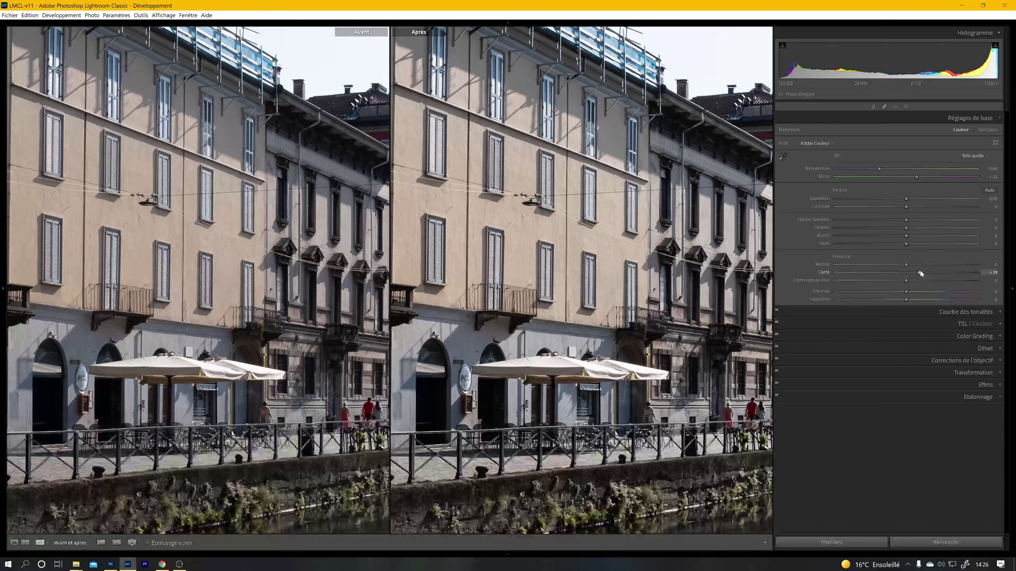
- Test a Contrast boost of about +13, and reset both the Contrast and Clarity adjustments to 0
{"action": "left_click_drag", "start_coordinate": [906, 207], "coordinate": [916, 207]}
{"action": "double_click", "coordinate": [915, 206]}
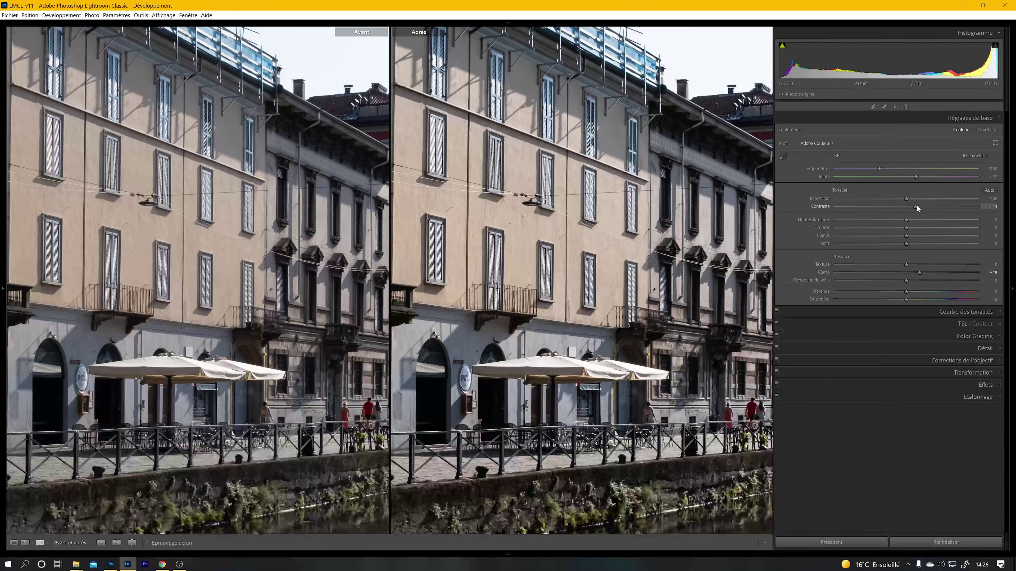
{"action": "double_click", "coordinate": [826, 274]}
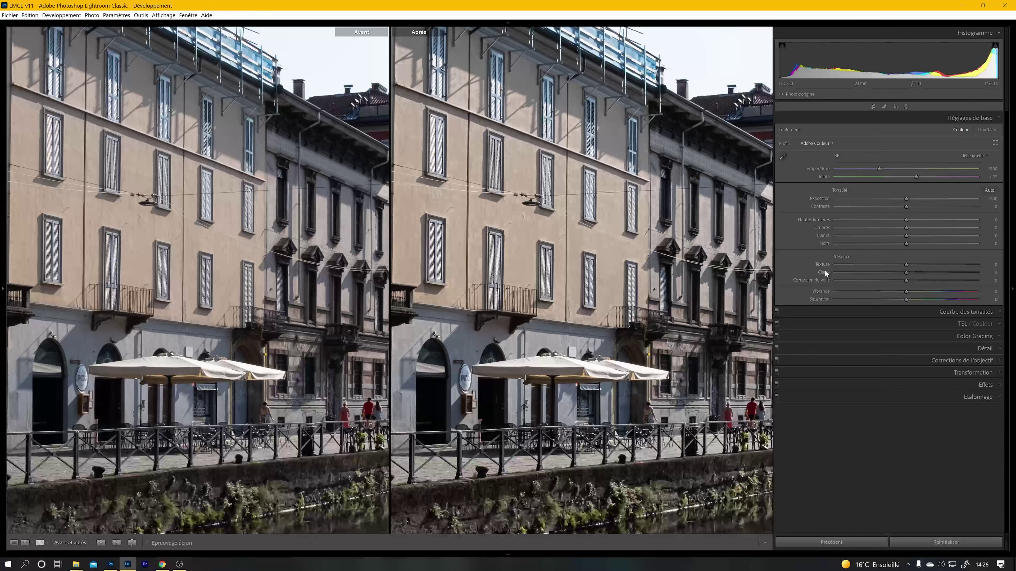
- Open the Détail settings with the building facade shown up close in the before/after comparison
{"action": "left_click", "coordinate": [963, 350]}
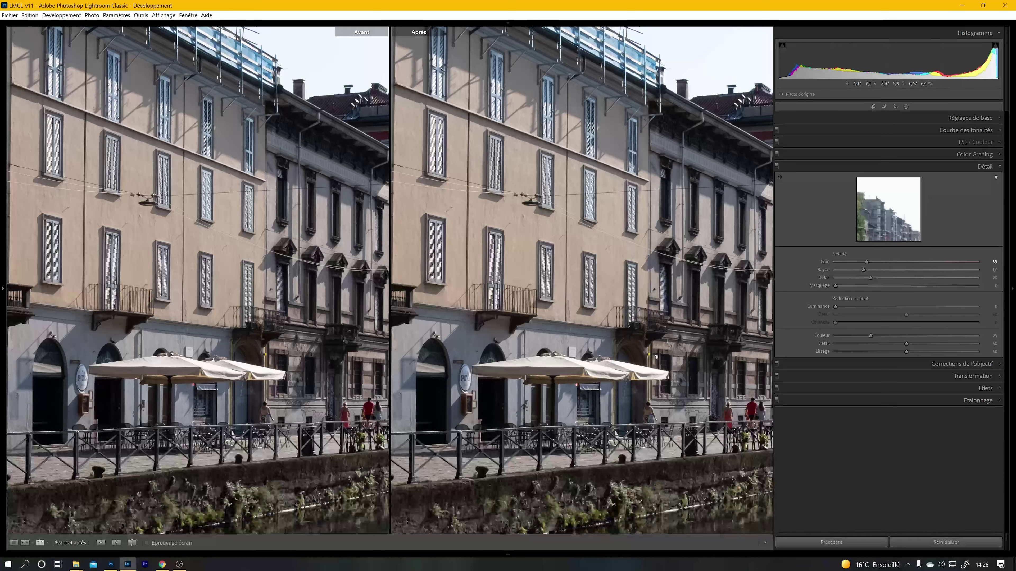
{"action": "left_click_drag", "start_coordinate": [556, 303], "coordinate": [625, 413]}
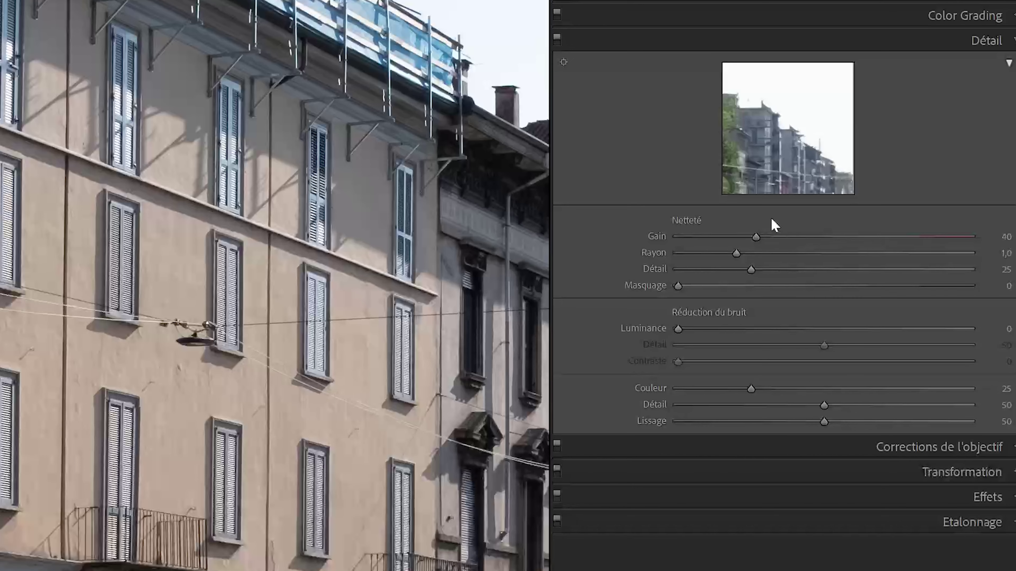
- Try the sharpening Gain at 20 and at 150, resetting it to its default after each trial
{"action": "left_click_drag", "start_coordinate": [758, 238], "coordinate": [710, 236]}
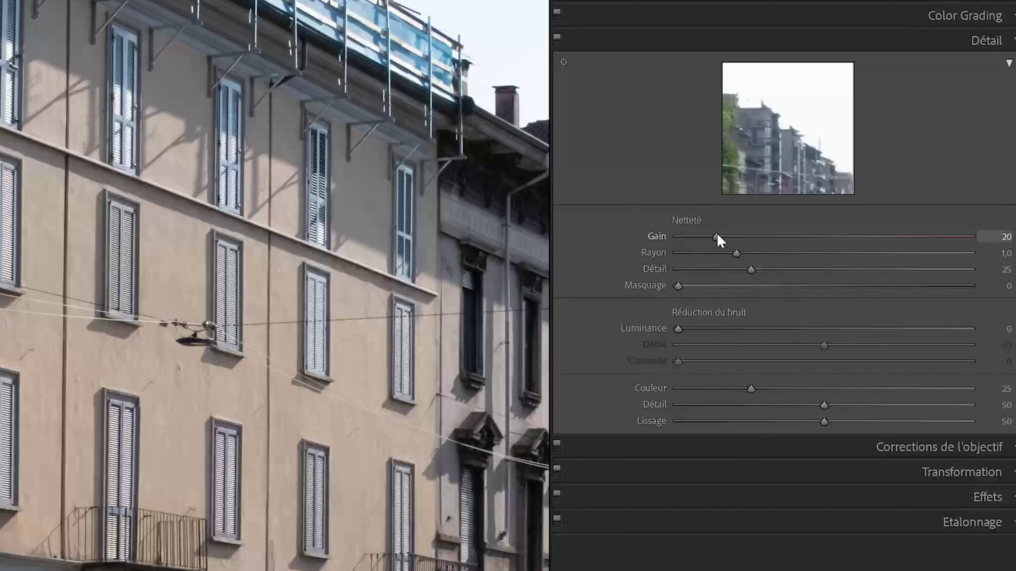
{"action": "double_click", "coordinate": [661, 236]}
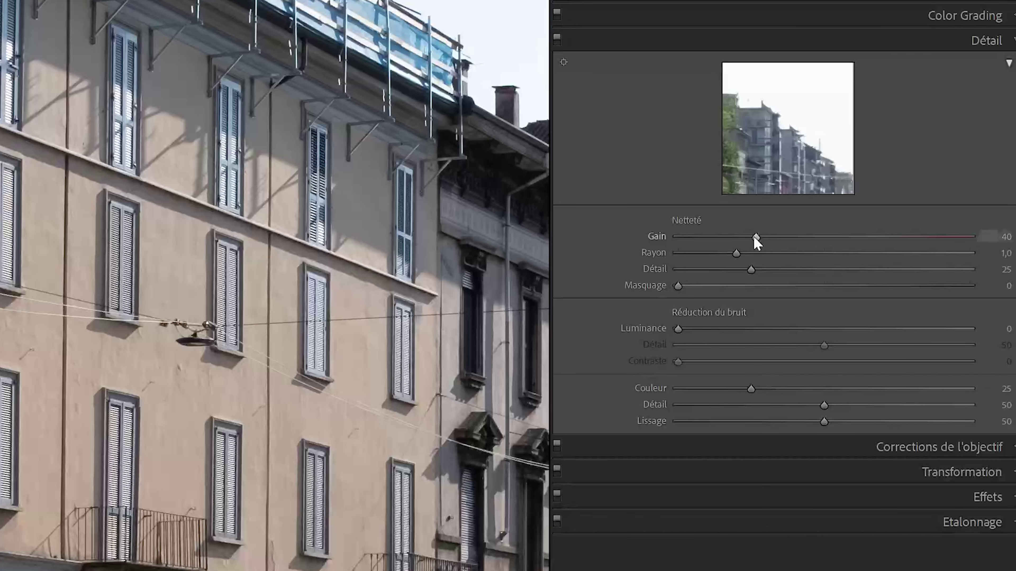
{"action": "left_click_drag", "start_coordinate": [756, 236], "coordinate": [980, 245]}
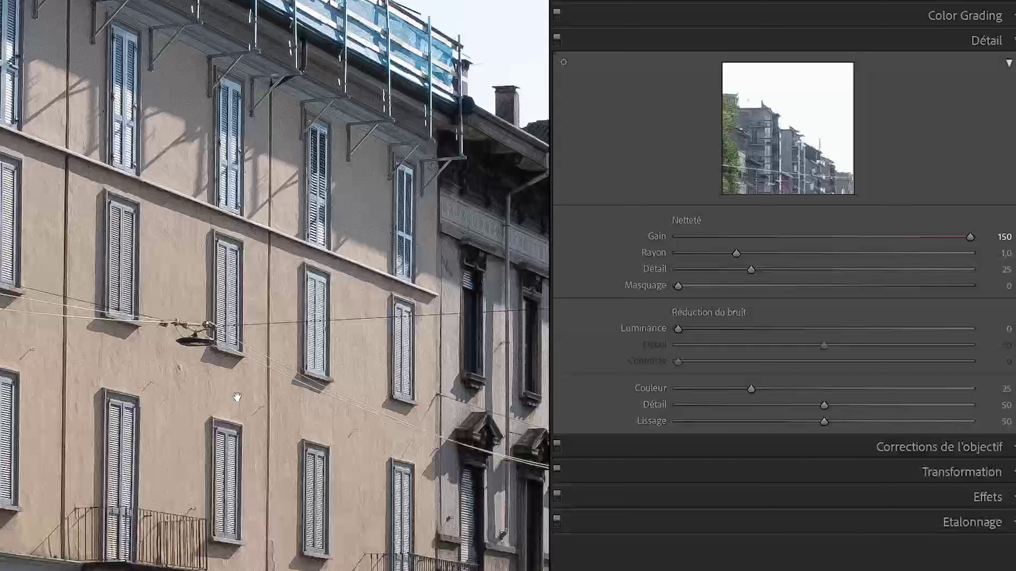
{"action": "double_click", "coordinate": [738, 236]}
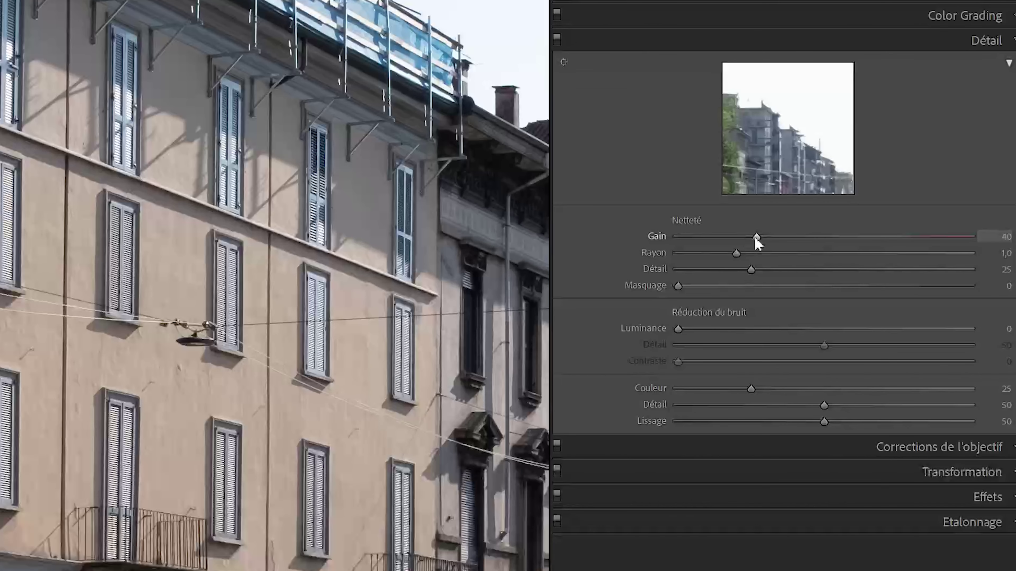
- Set the sharpening Gain to 100 and the Rayon to 1,2, after trying a smaller Rayon of 0,7
{"action": "left_click_drag", "start_coordinate": [755, 240], "coordinate": [838, 243]}
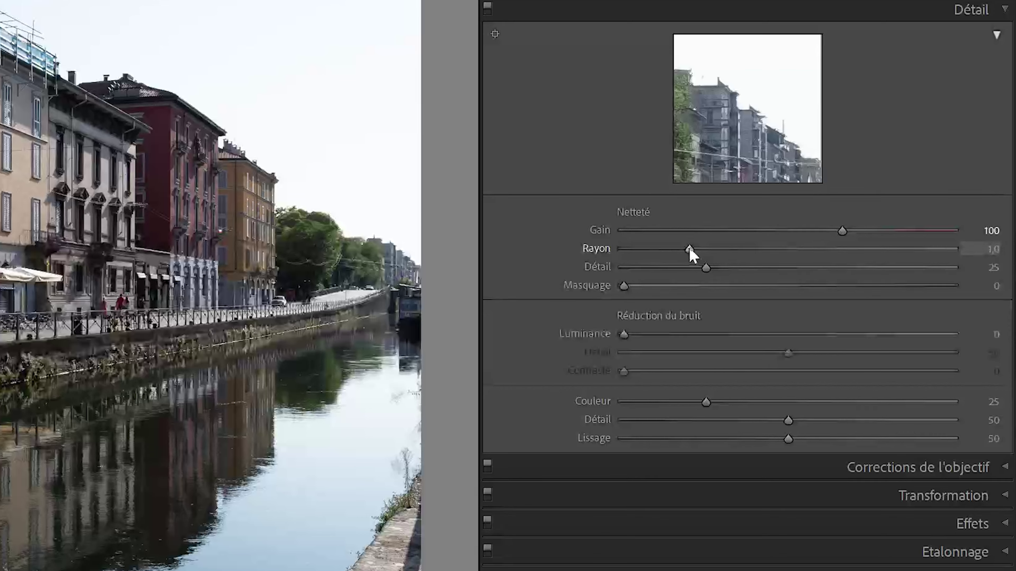
{"action": "left_click_drag", "start_coordinate": [713, 253], "coordinate": [654, 256]}
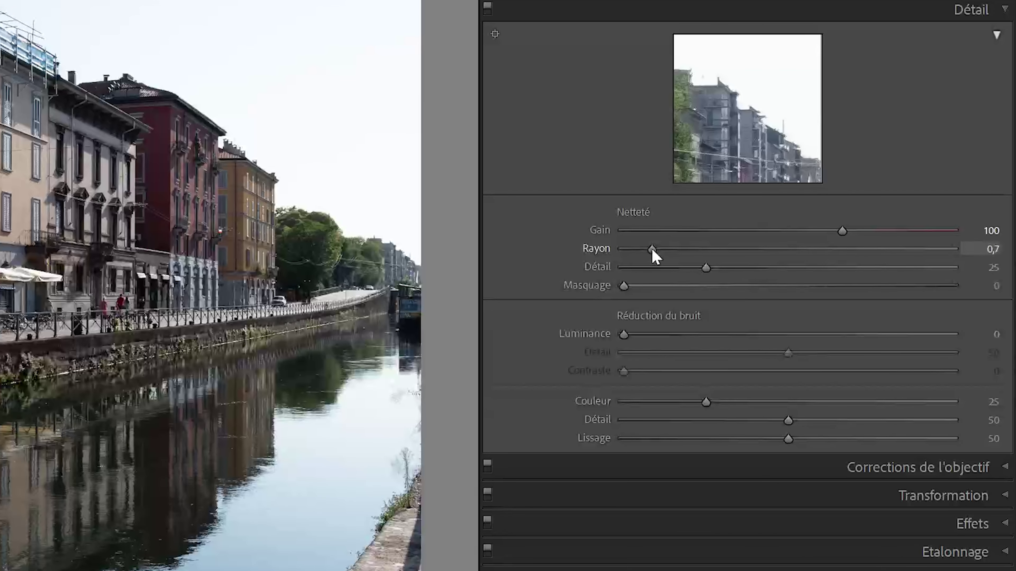
{"action": "key", "text": "z"}
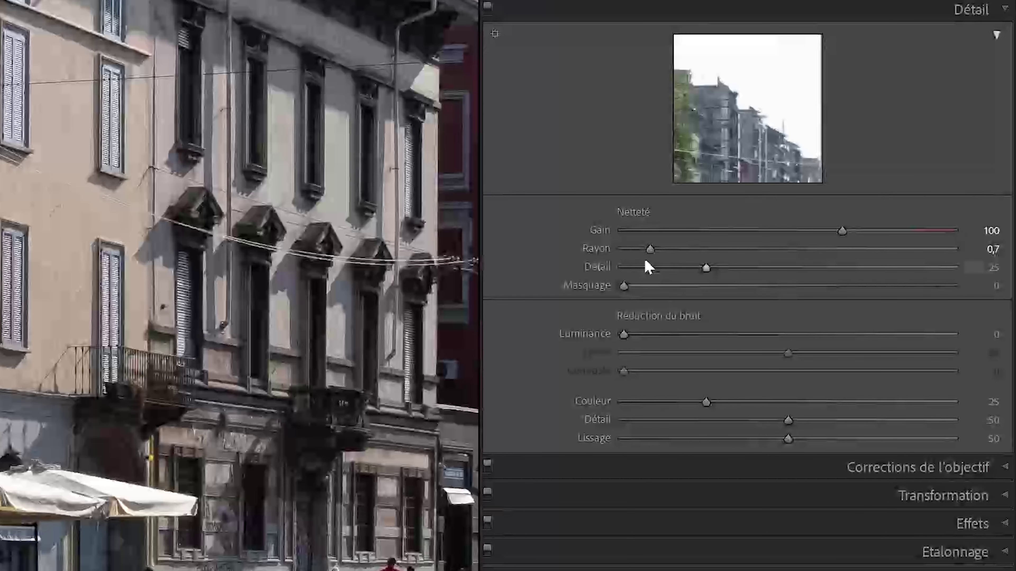
{"action": "left_click_drag", "start_coordinate": [656, 254], "coordinate": [716, 273]}
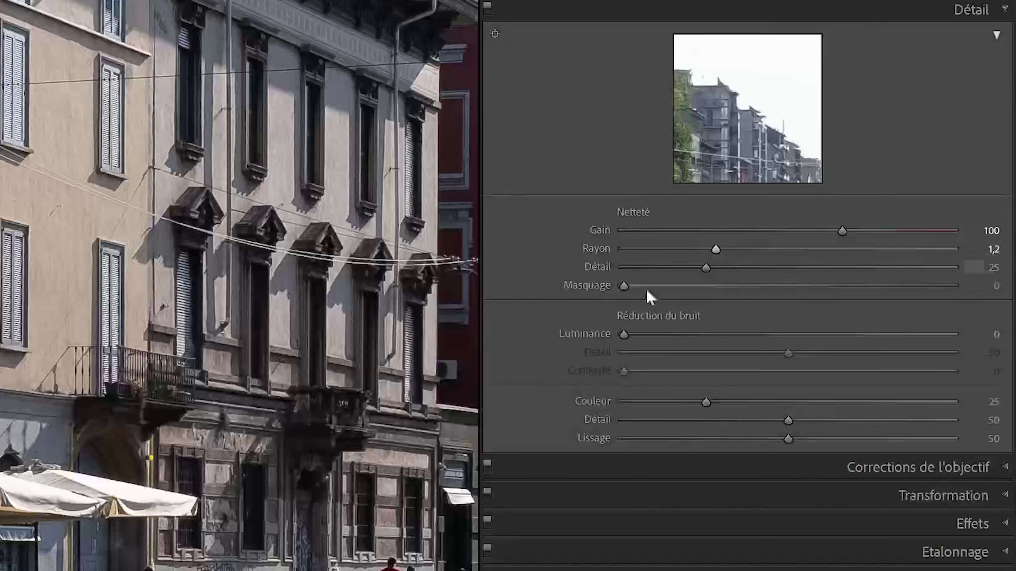
- Try a sharpening Rayon of about 2,3 and a Détail of 73, judging the edges in the greyscale preview
{"action": "left_click", "coordinate": [51, 282]}
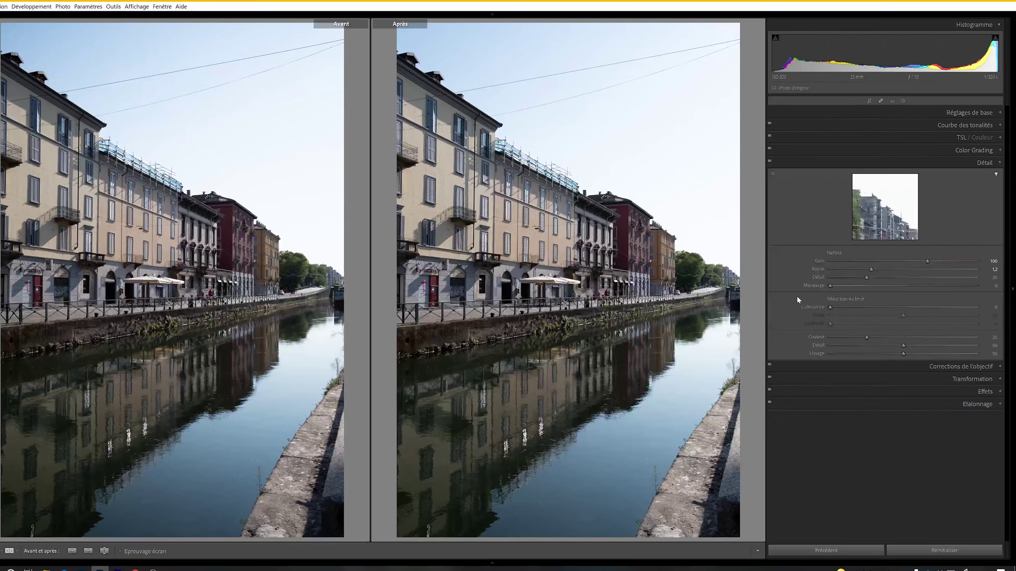
{"action": "key", "text": "alt"}
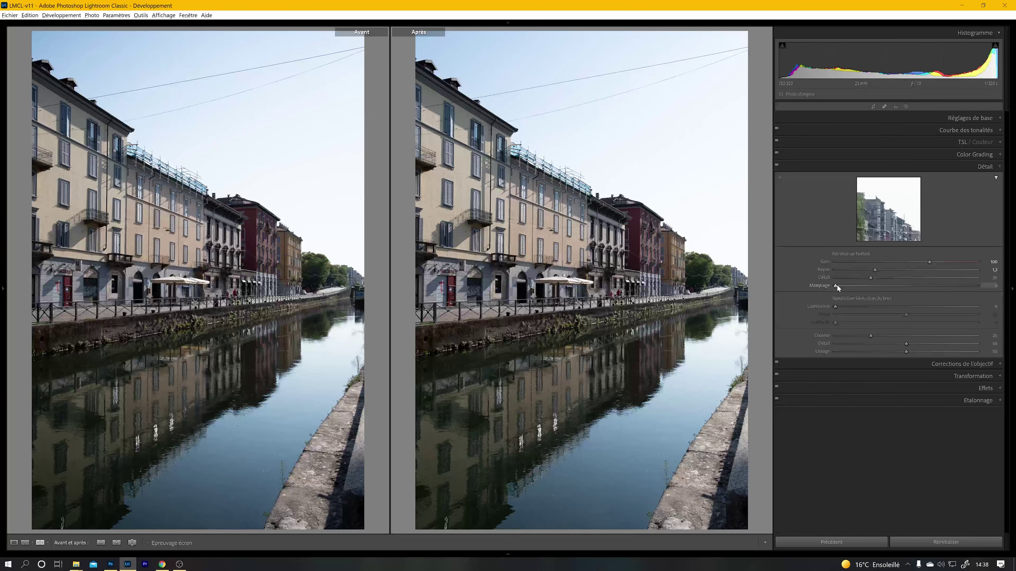
{"action": "left_click_drag", "start_coordinate": [874, 270], "coordinate": [867, 271]}
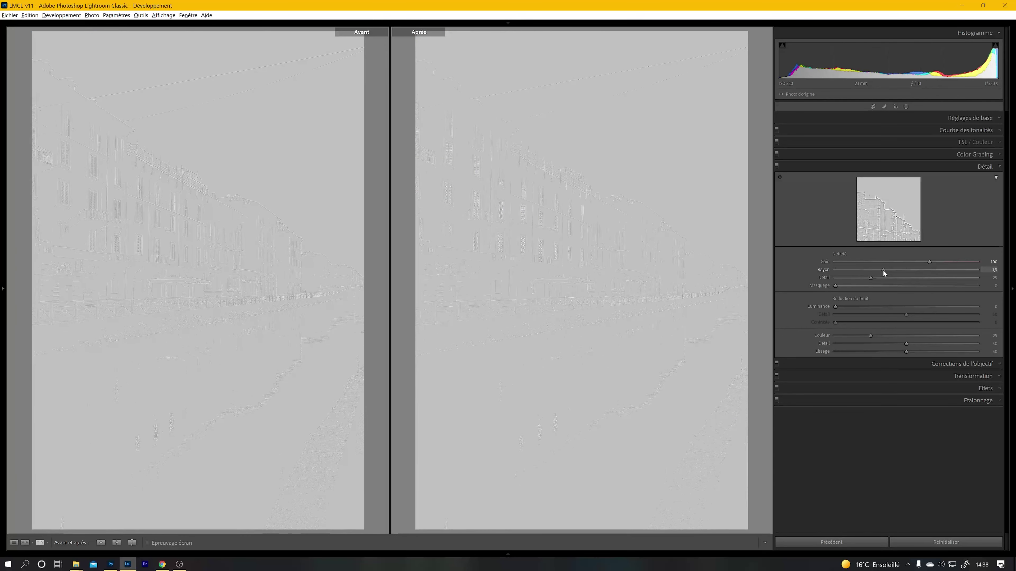
{"action": "left_click_drag", "start_coordinate": [904, 277], "coordinate": [912, 278]}
{"action": "left_click_drag", "start_coordinate": [925, 274], "coordinate": [925, 274]}
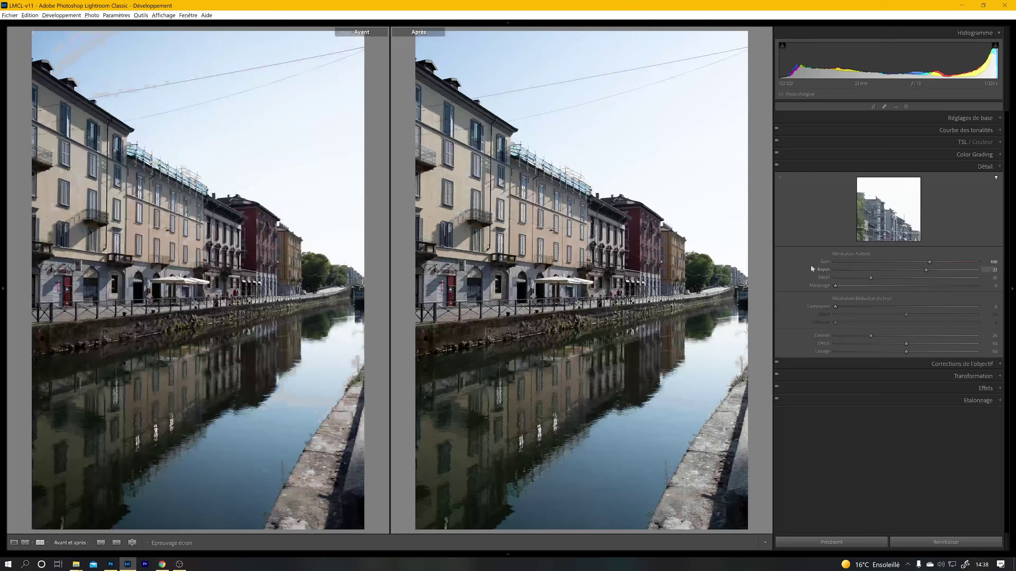
{"action": "key", "text": "alt"}
{"action": "left_click_drag", "start_coordinate": [925, 269], "coordinate": [925, 270]}
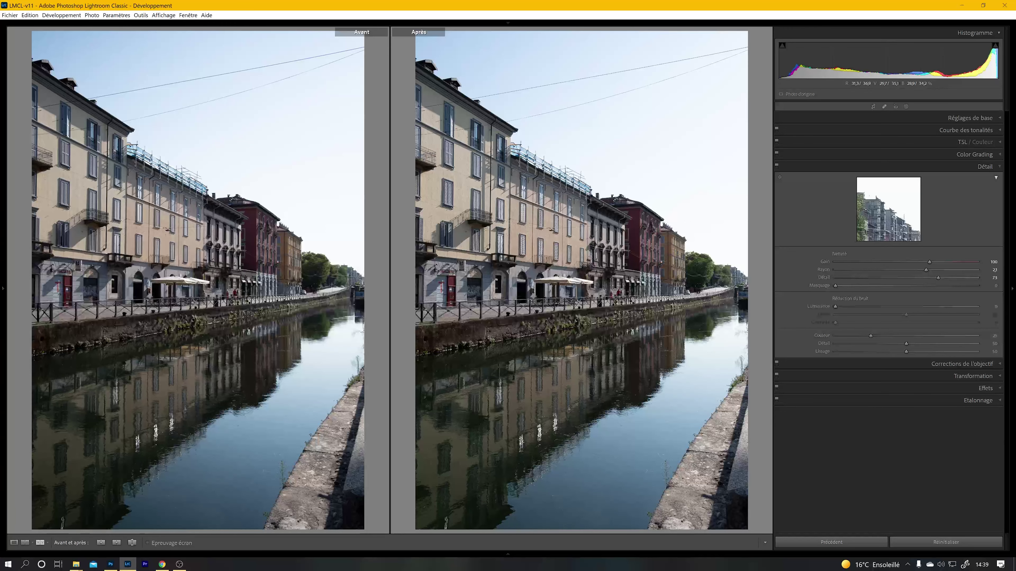
- Set the sharpening Rayon to 1,9 and the sharpening Détail to 52 for the canal photo
{"action": "key", "text": "z"}
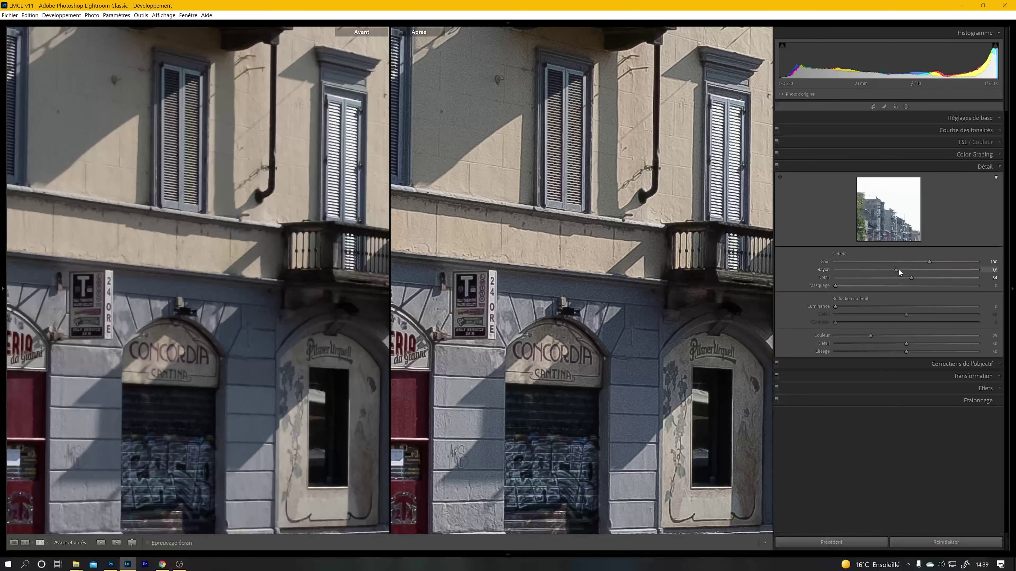
{"action": "left_click_drag", "start_coordinate": [898, 270], "coordinate": [839, 276]}
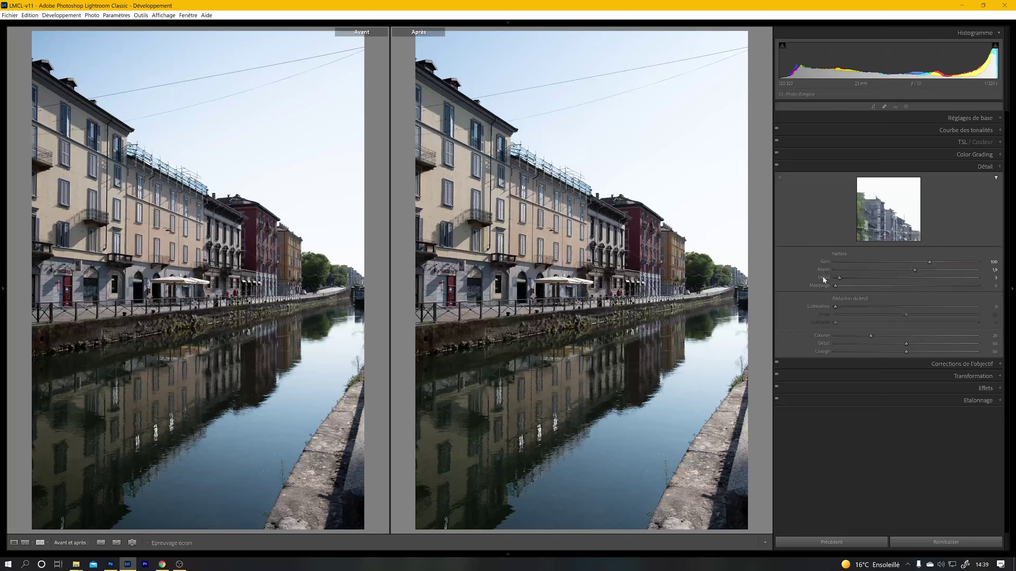
{"action": "left_click_drag", "start_coordinate": [841, 277], "coordinate": [866, 277]}
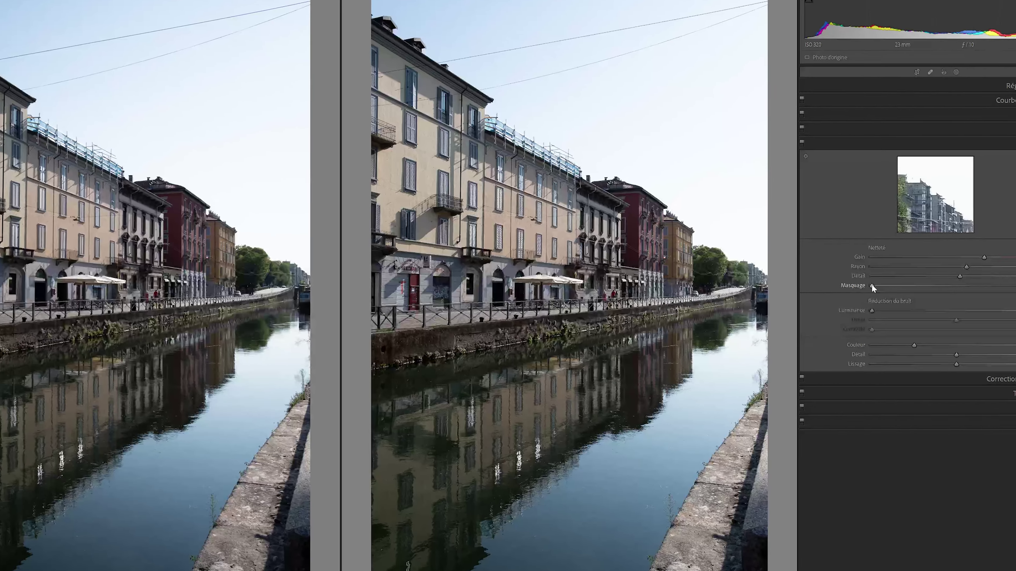
- Set the sharpening Masquage to 82 using the black-and-white mask preview, and check the facade up close
{"action": "key", "text": "alt"}
{"action": "left_click_drag", "start_coordinate": [889, 284], "coordinate": [1010, 286]}
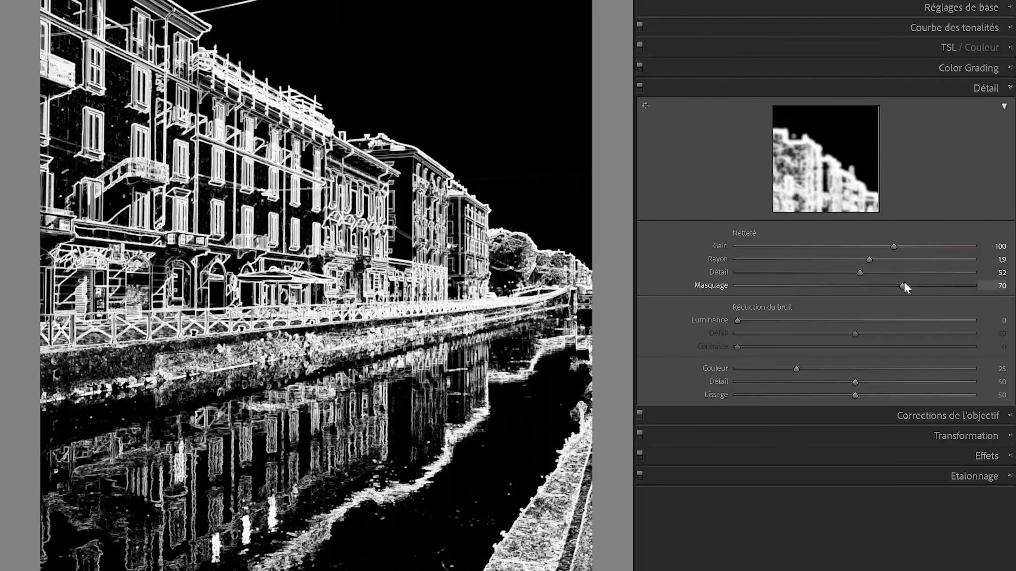
{"action": "left_click_drag", "start_coordinate": [904, 281], "coordinate": [927, 287]}
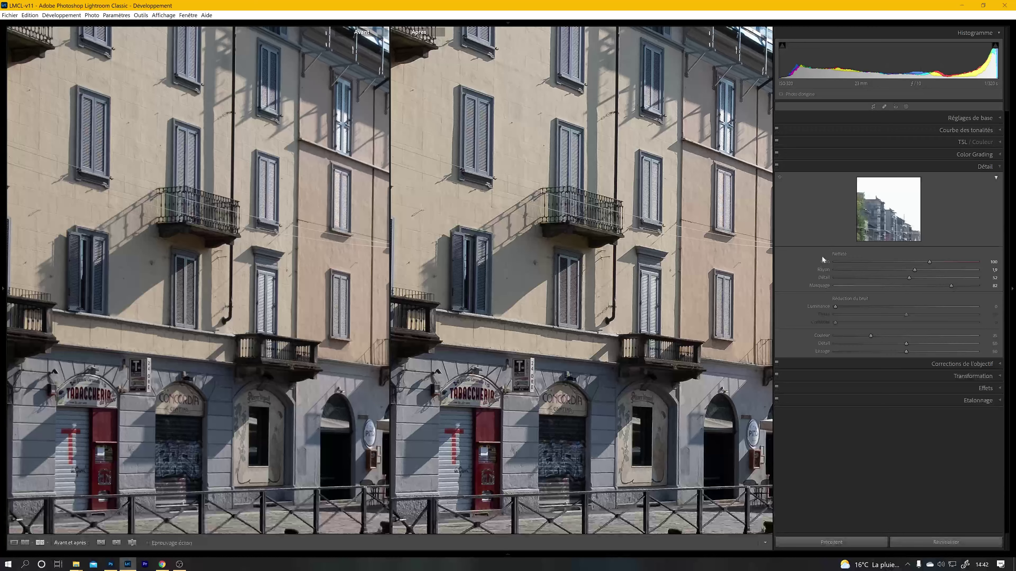
{"action": "left_click_drag", "start_coordinate": [670, 295], "coordinate": [585, 348]}
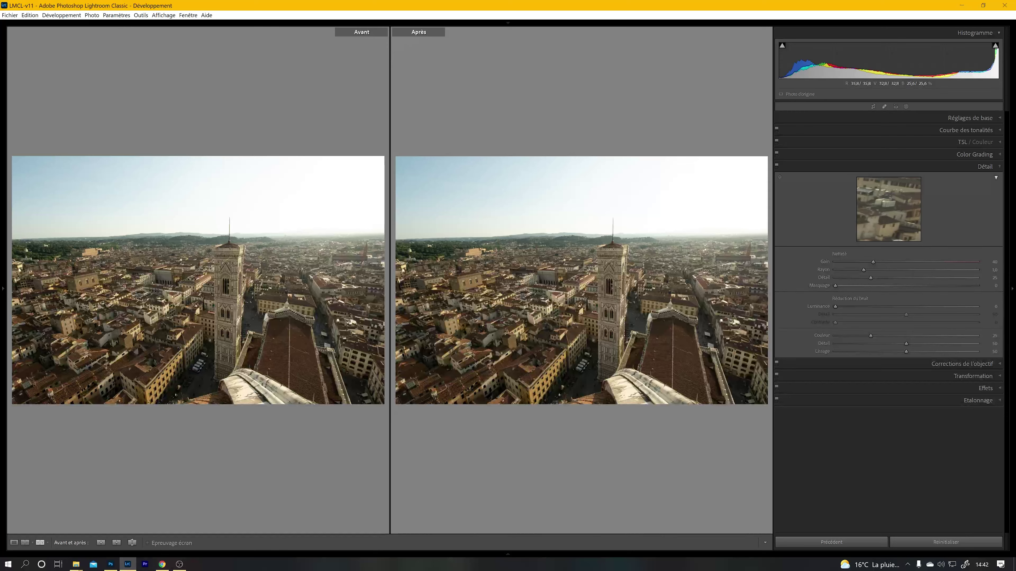
- Sharpen the Florence cityscape photo with Gain 76 and Rayon 1,7, judging the effect on the bell tower
{"action": "key", "text": "ctrl+5"}
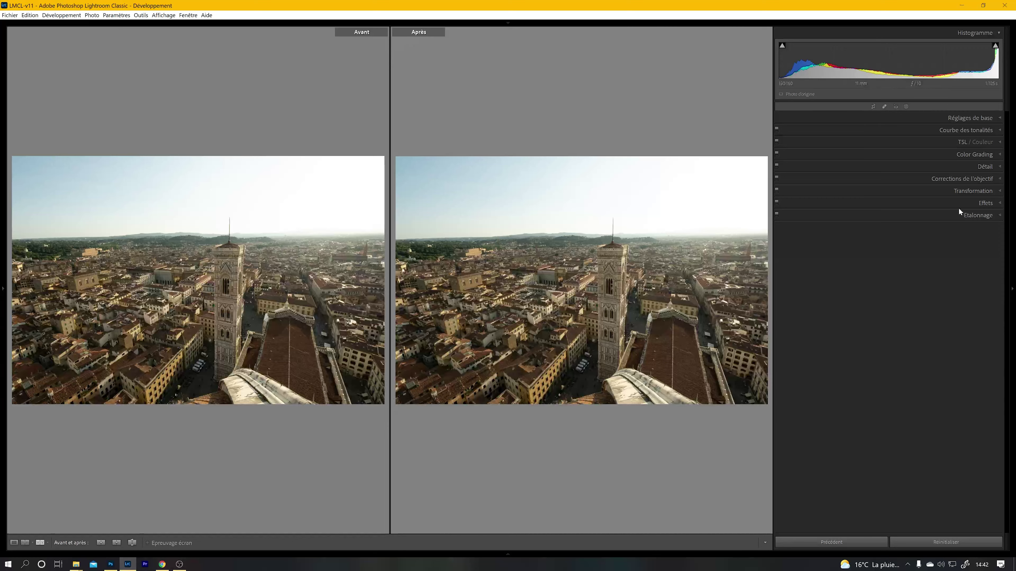
{"action": "left_click", "coordinate": [989, 167]}
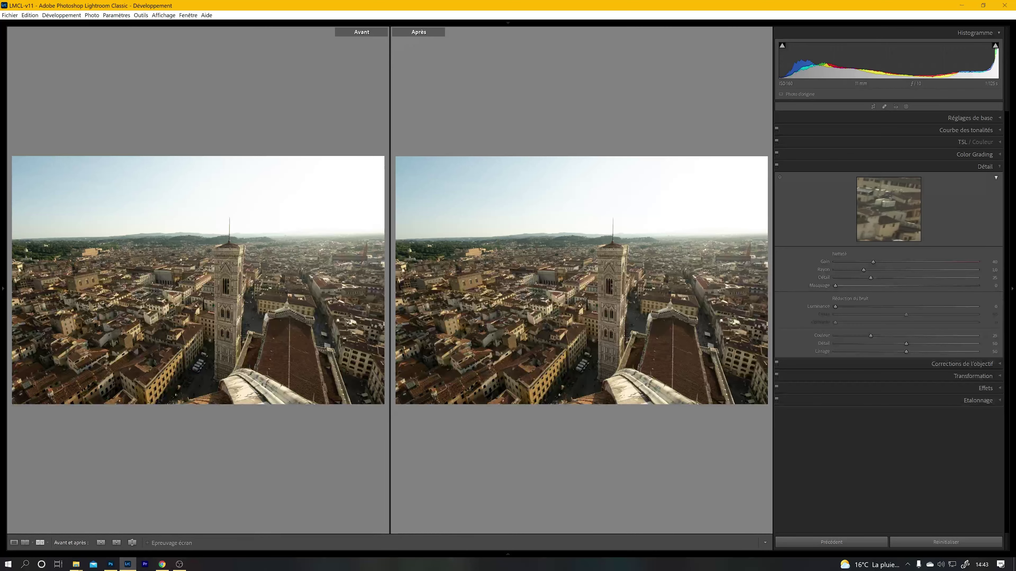
{"action": "left_click", "coordinate": [611, 293]}
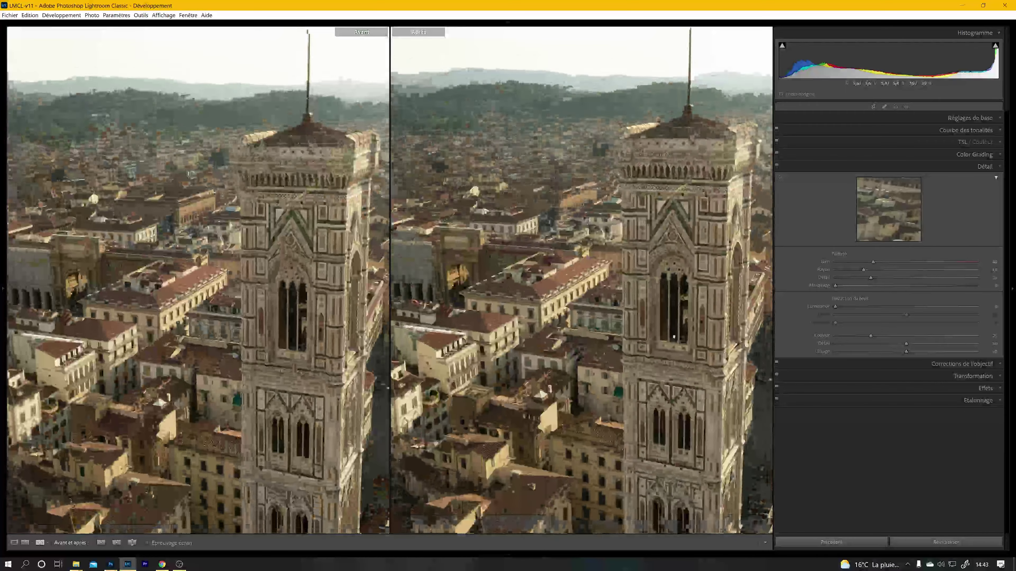
{"action": "left_click_drag", "start_coordinate": [674, 338], "coordinate": [570, 363]}
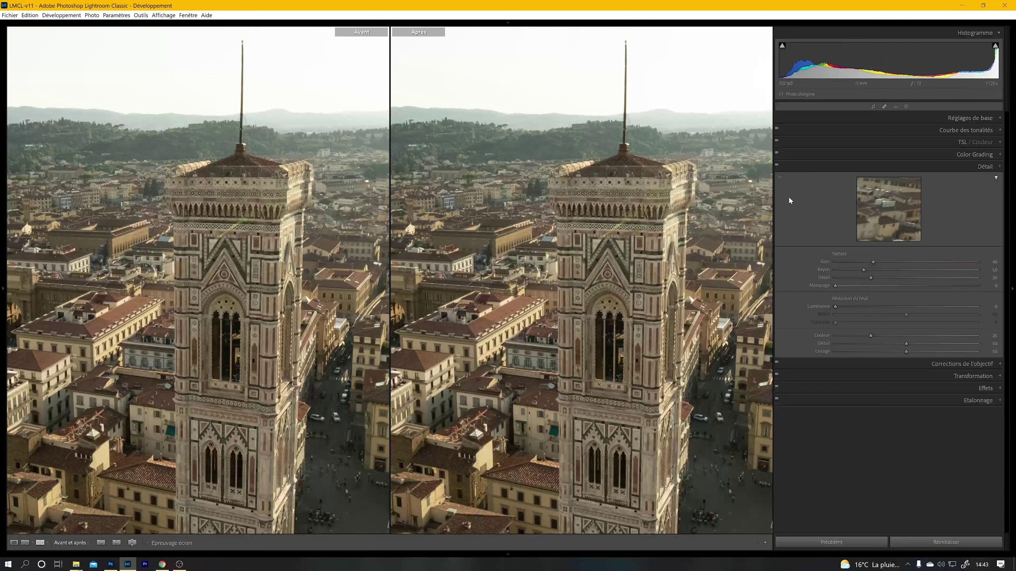
{"action": "left_click_drag", "start_coordinate": [658, 327], "coordinate": [736, 314]}
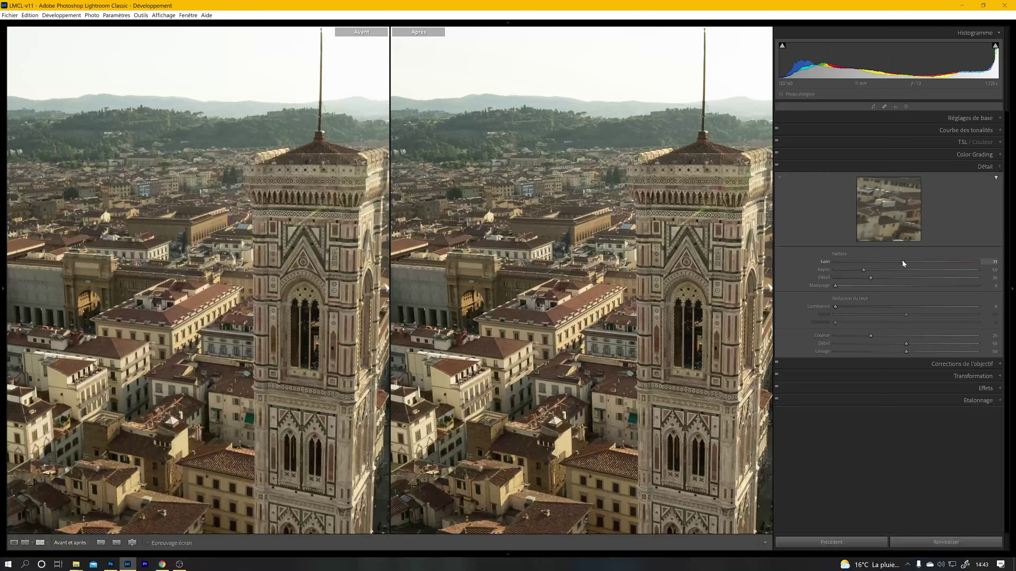
{"action": "left_click_drag", "start_coordinate": [904, 263], "coordinate": [906, 260]}
{"action": "left_click_drag", "start_coordinate": [866, 267], "coordinate": [903, 269]}
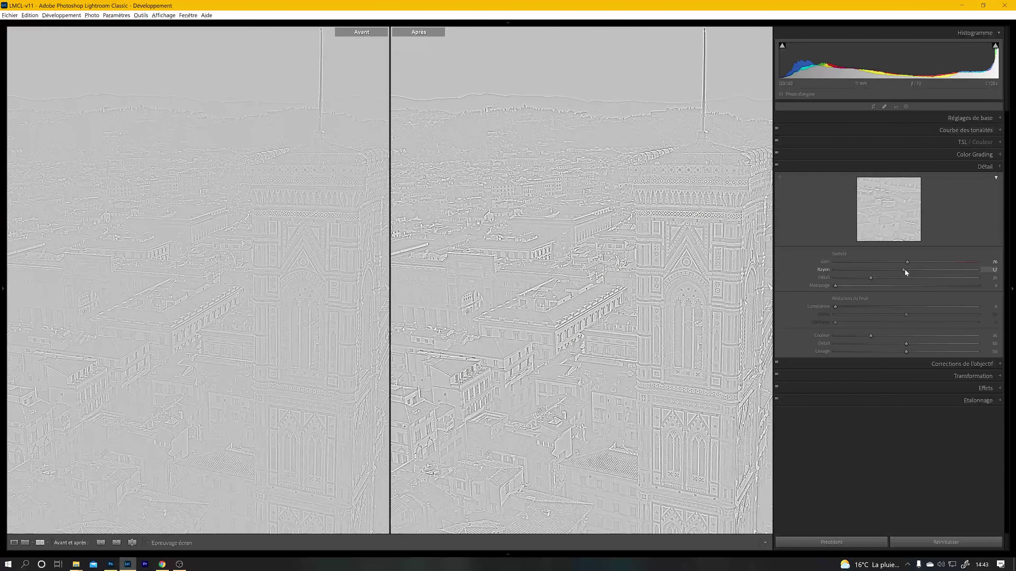
{"action": "left_click_drag", "start_coordinate": [904, 269], "coordinate": [904, 269]}
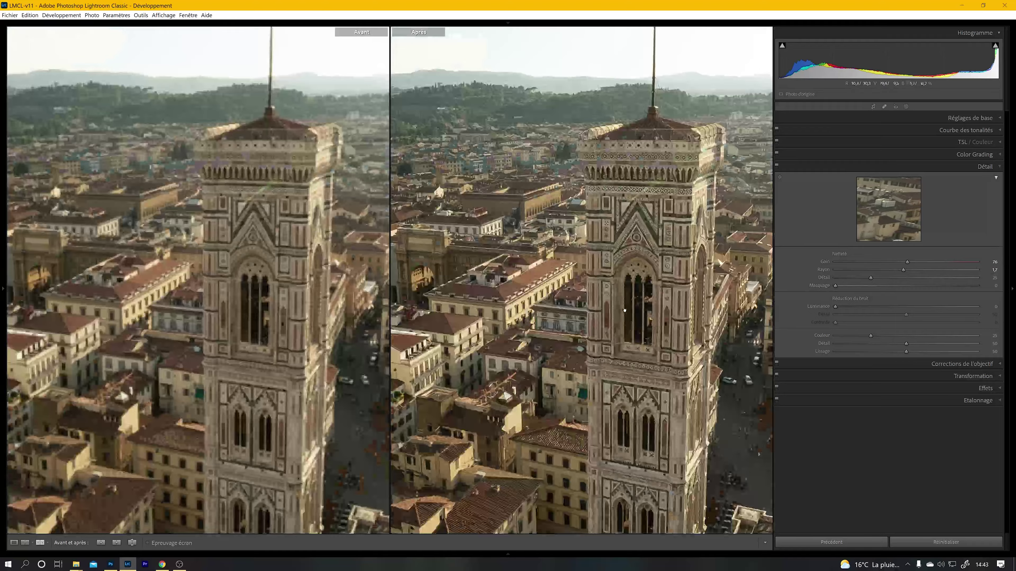
- Set the sharpening Détail of the cityscape to 59 using the greyscale preview of the whole photo
{"action": "key", "text": "z"}
{"action": "key", "text": "alt"}
{"action": "left_click_drag", "start_coordinate": [870, 279], "coordinate": [894, 281]}
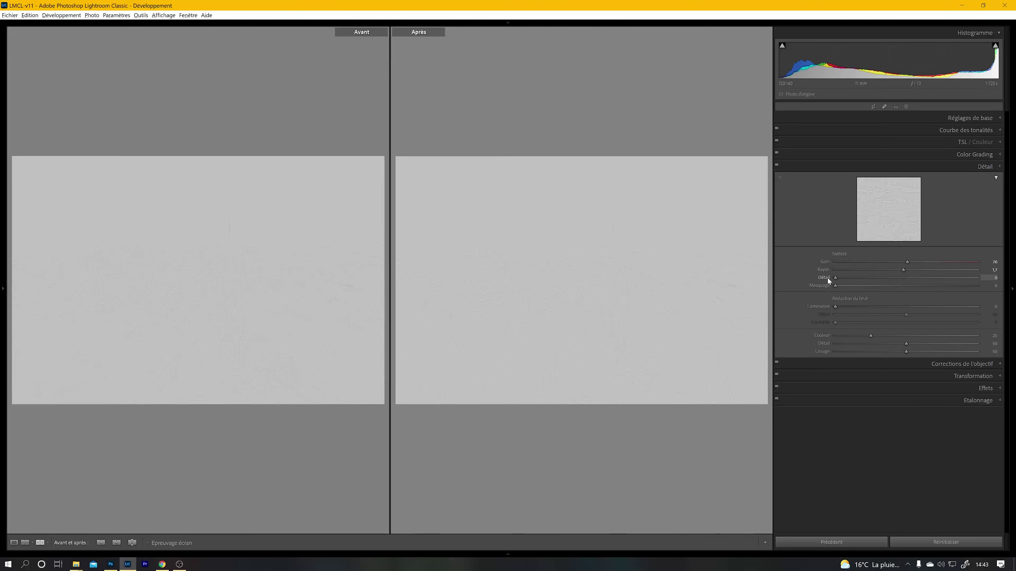
{"action": "left_click_drag", "start_coordinate": [909, 279], "coordinate": [922, 279]}
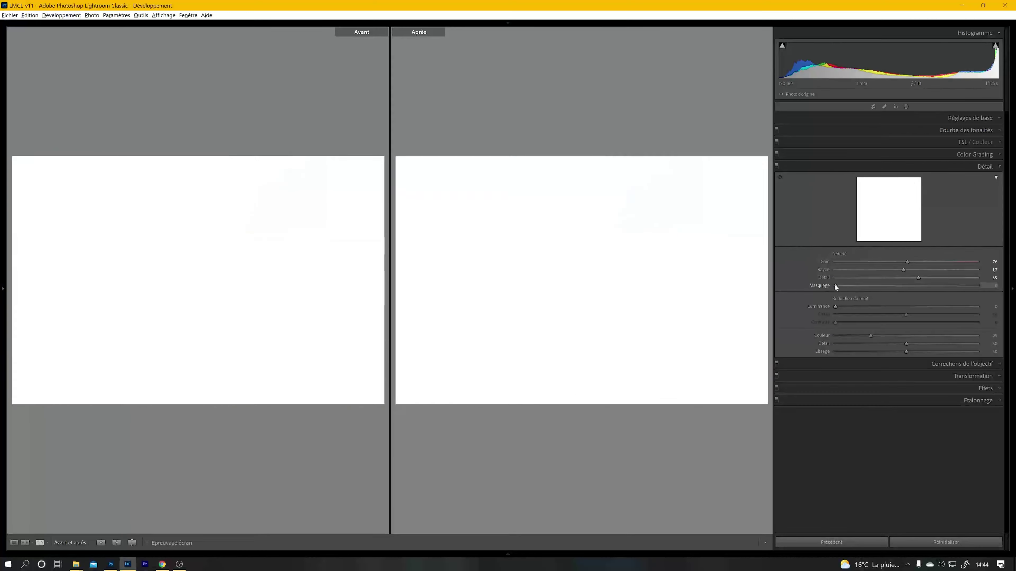
- Set the cityscape's sharpening Masquage to 48 to exclude the sky, and compare the bell tower before and after
{"action": "left_click_drag", "start_coordinate": [834, 284], "coordinate": [891, 293]}
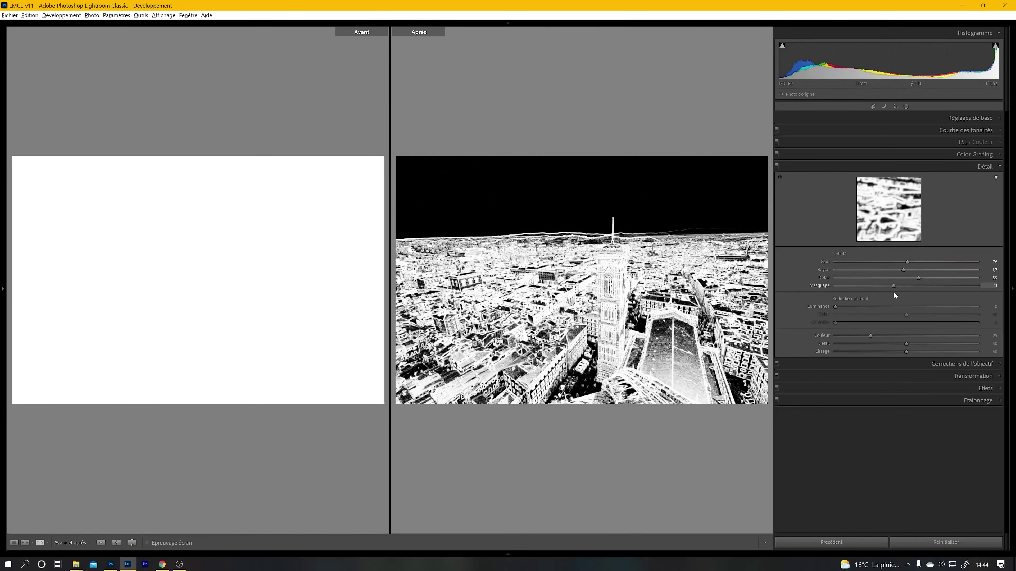
{"action": "left_click_drag", "start_coordinate": [897, 293], "coordinate": [903, 292]}
{"action": "left_click", "coordinate": [604, 286]}
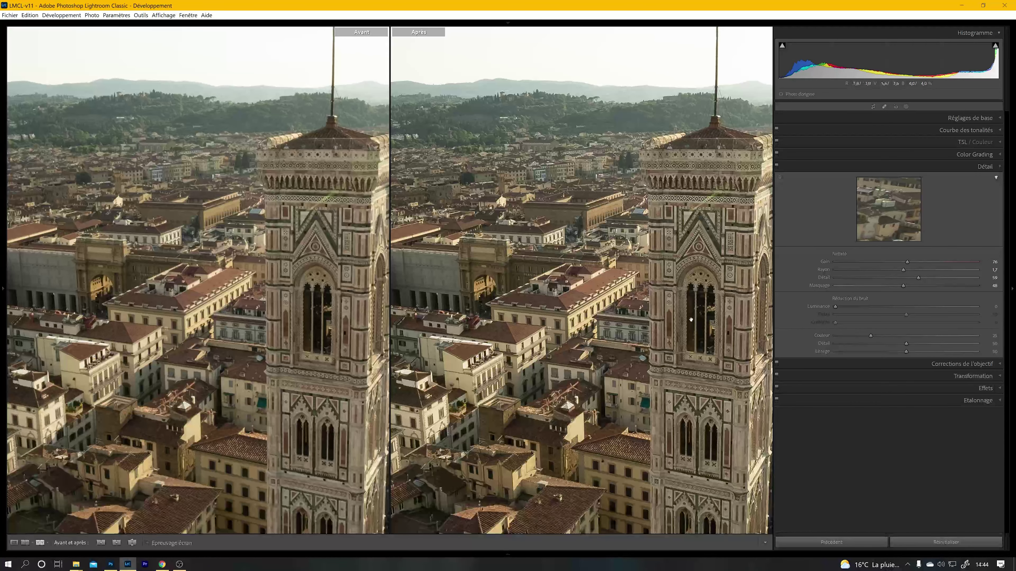
{"action": "left_click", "coordinate": [691, 320]}
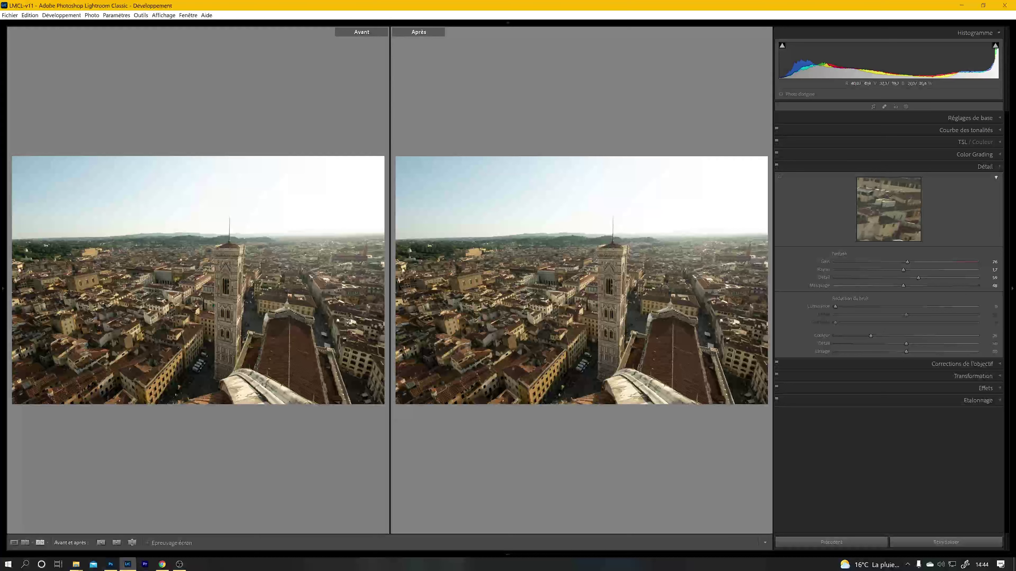